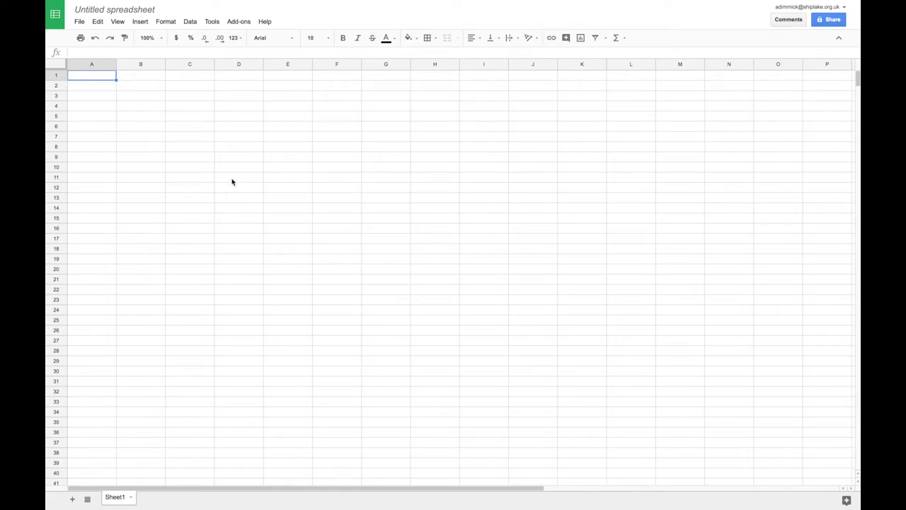
Rename the untitled spreadsheet as "Christmas card".
click(150, 10)
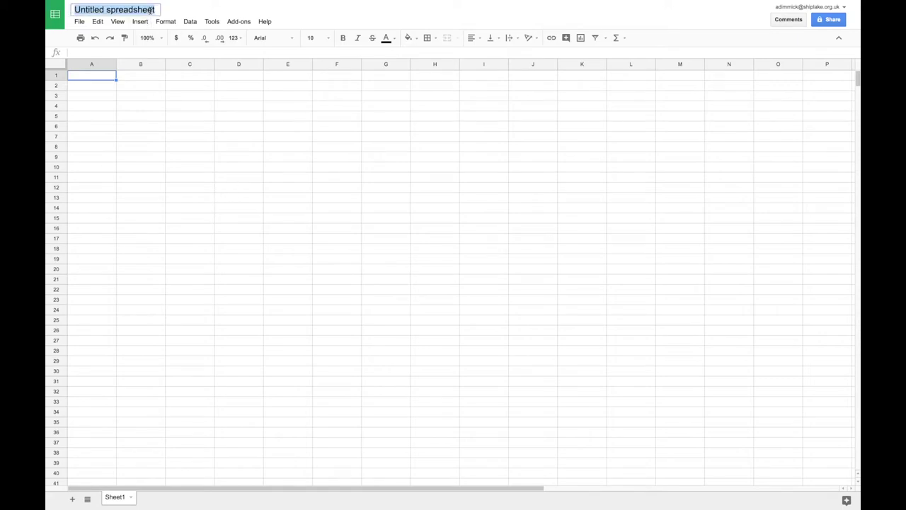
text(Christ)
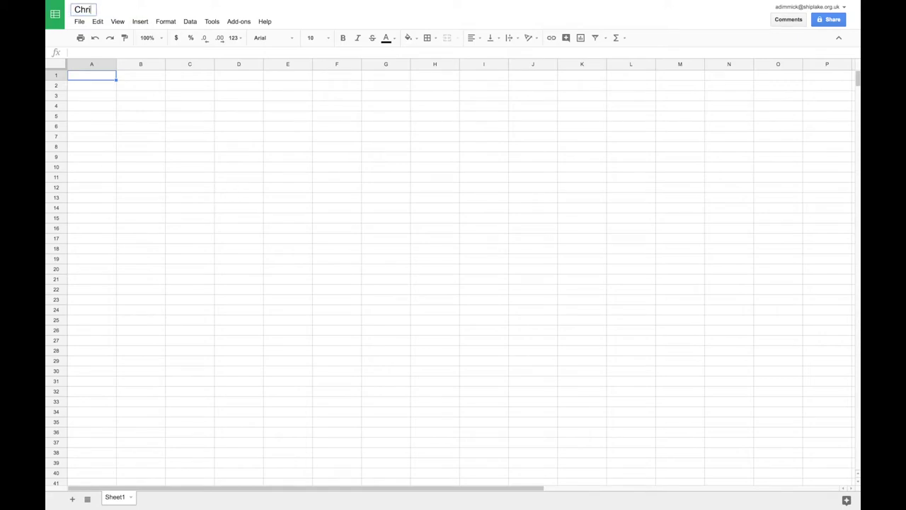
text(mas)
key(BackSpace)
key(BackSpace)
key(BackSpace)
text(mas card)
key(Return)
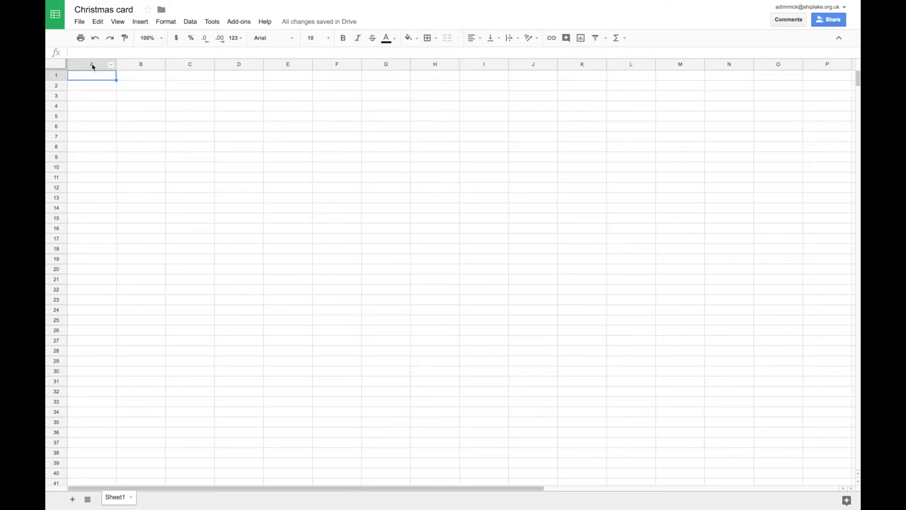
Narrow all columns A to Z together so the grid cells become small and roughly square.
click(92, 65)
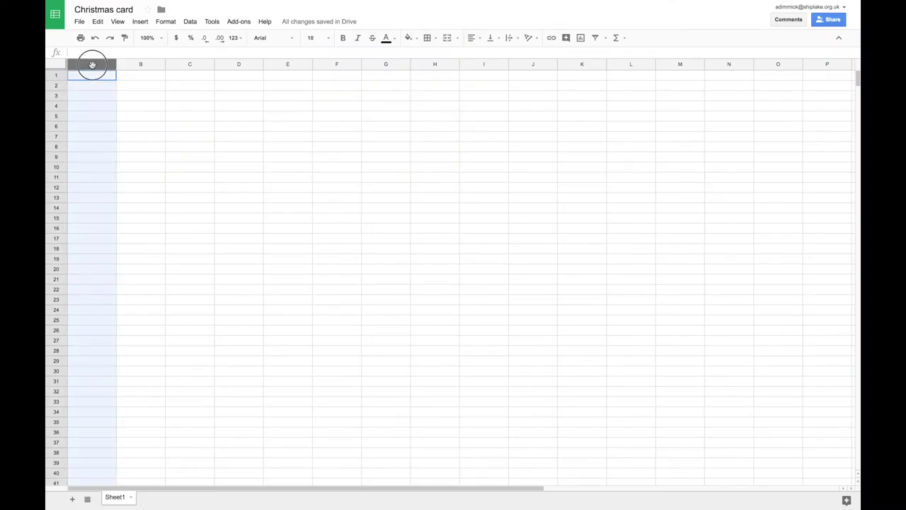
drag(92, 64, 837, 79)
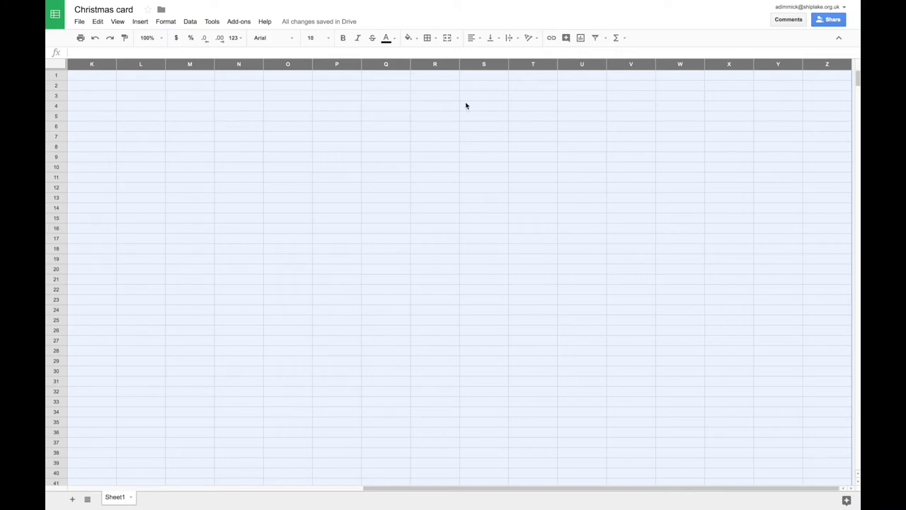
scroll(466, 105, left, 10)
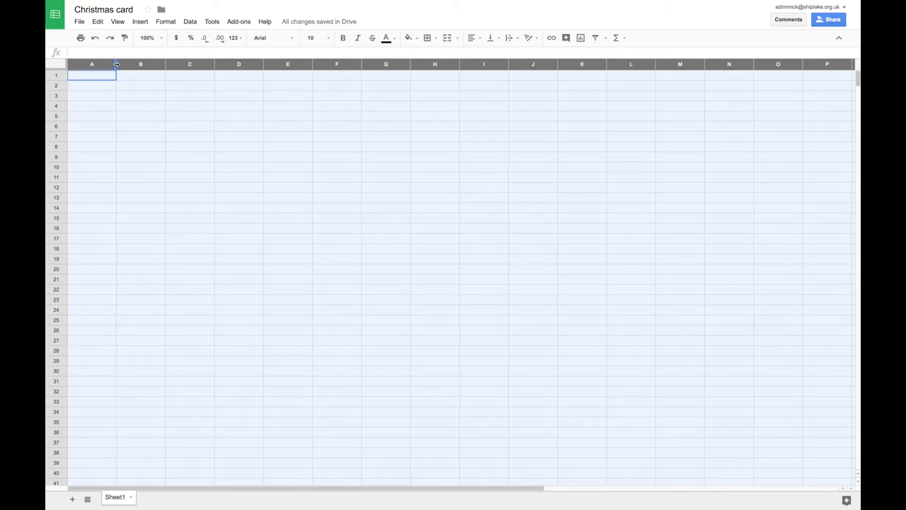
drag(116, 64, 83, 110)
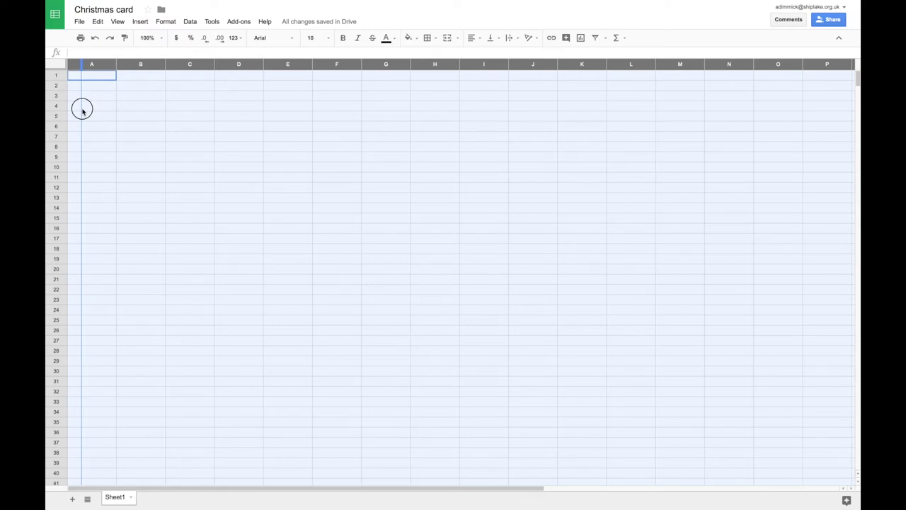
drag(82, 110, 82, 111)
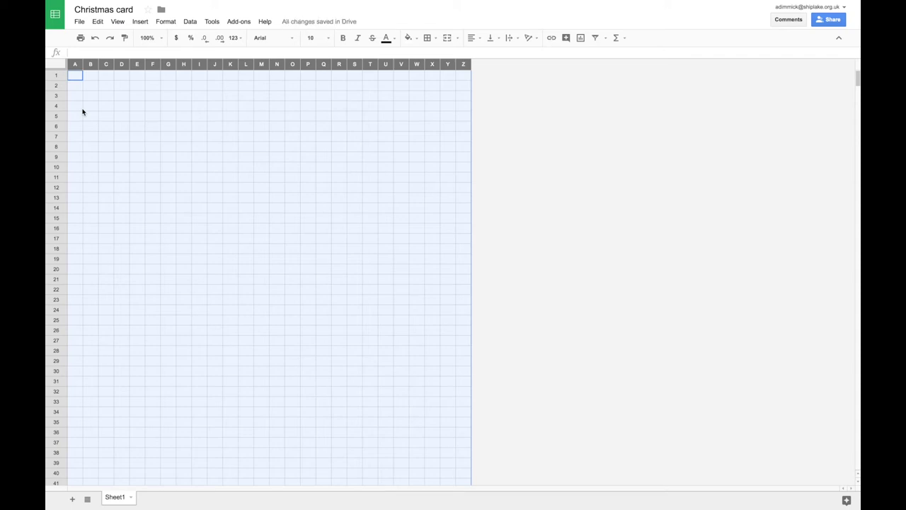
Enter 1 in cell F4 and 2 in cell F5.
click(155, 111)
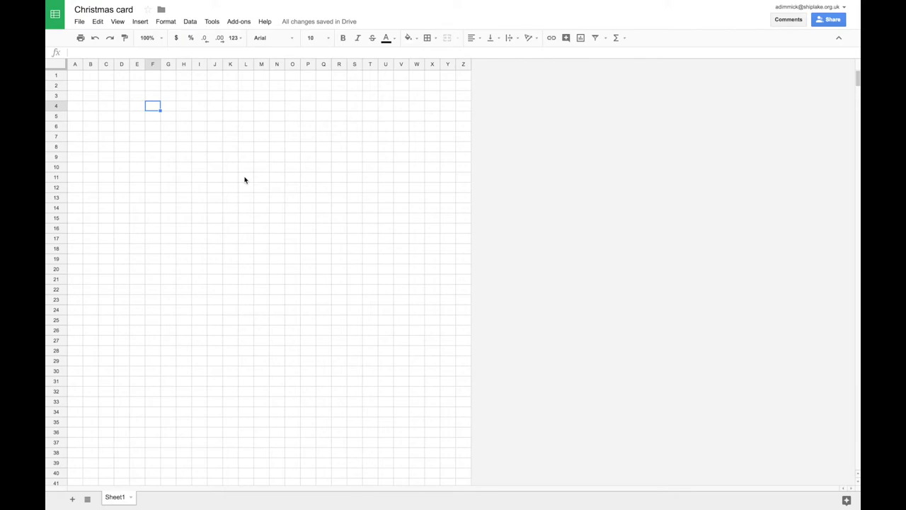
text(1)
key(Return)
text(2)
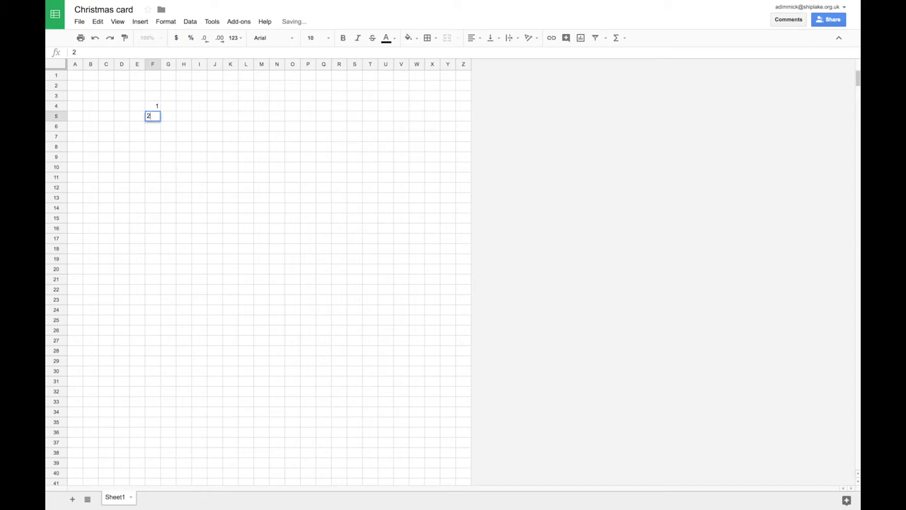
key(Return)
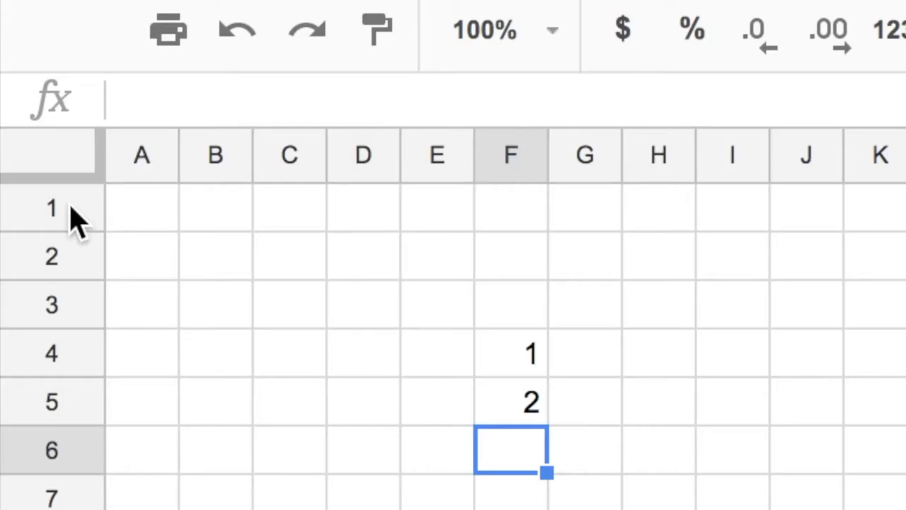
Create a conditional formatting rule for the whole sheet with the condition Text is exactly 1.
click(56, 150)
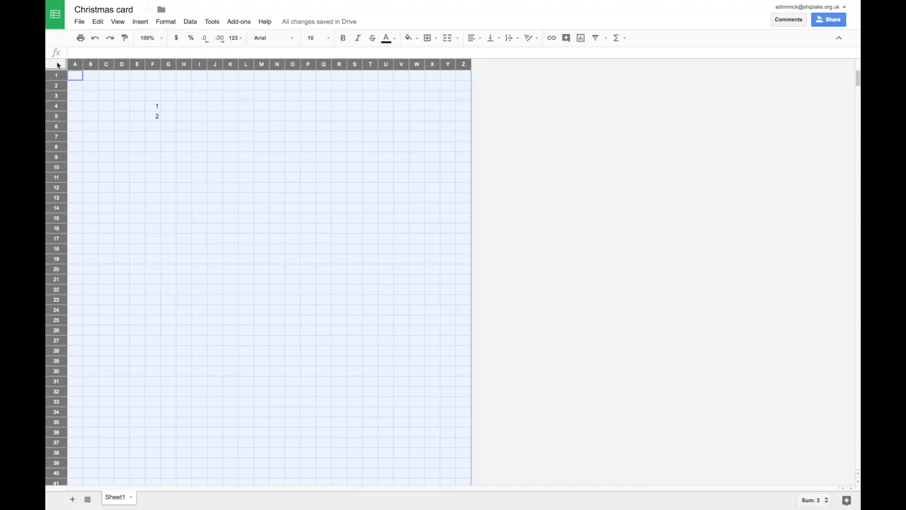
click(175, 24)
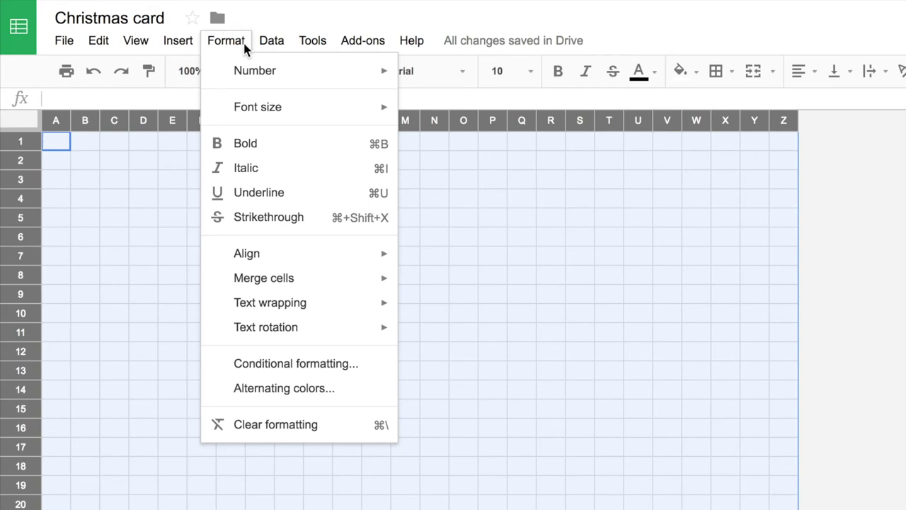
click(376, 373)
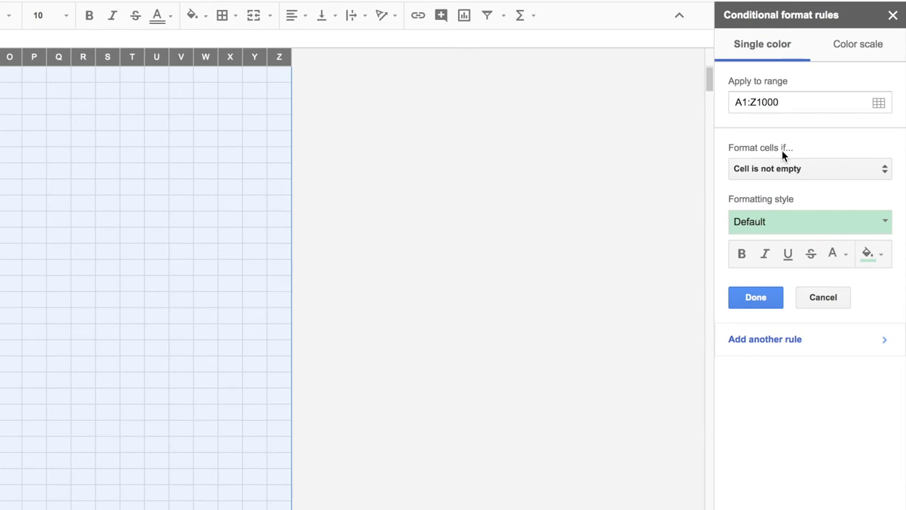
click(821, 168)
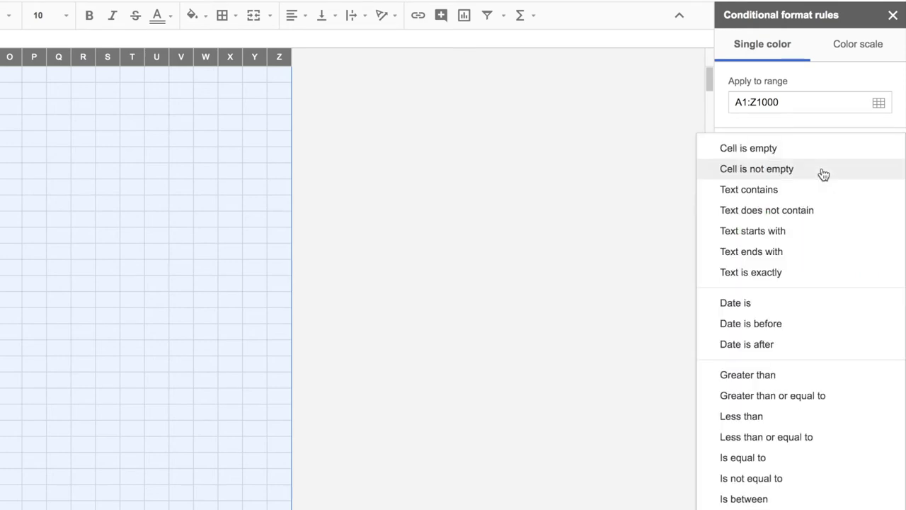
click(819, 277)
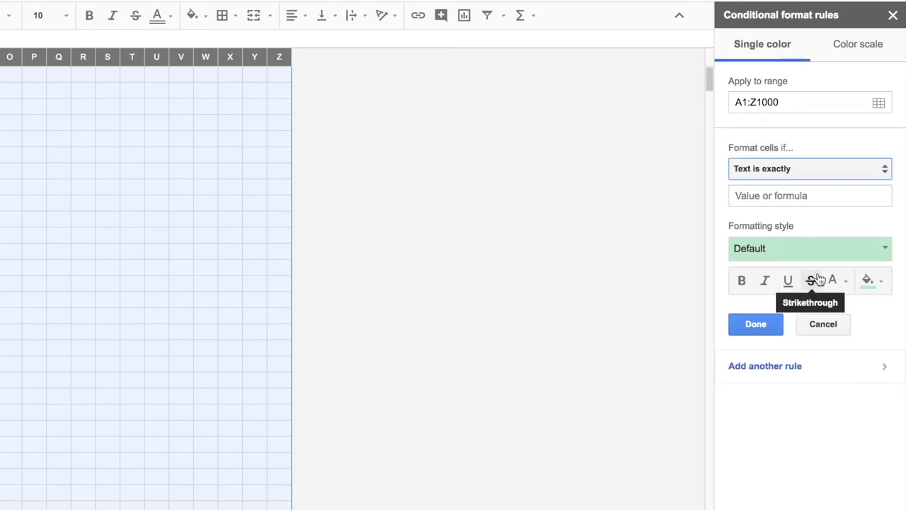
click(788, 193)
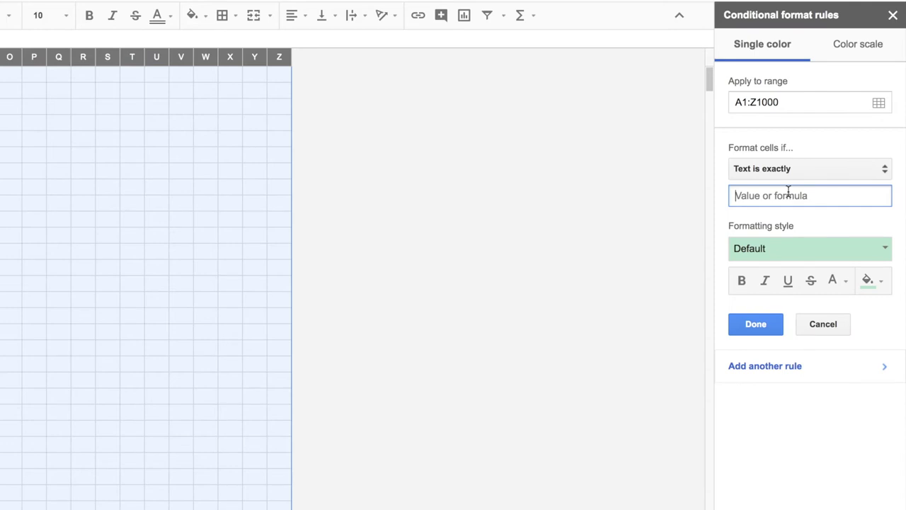
text(1)
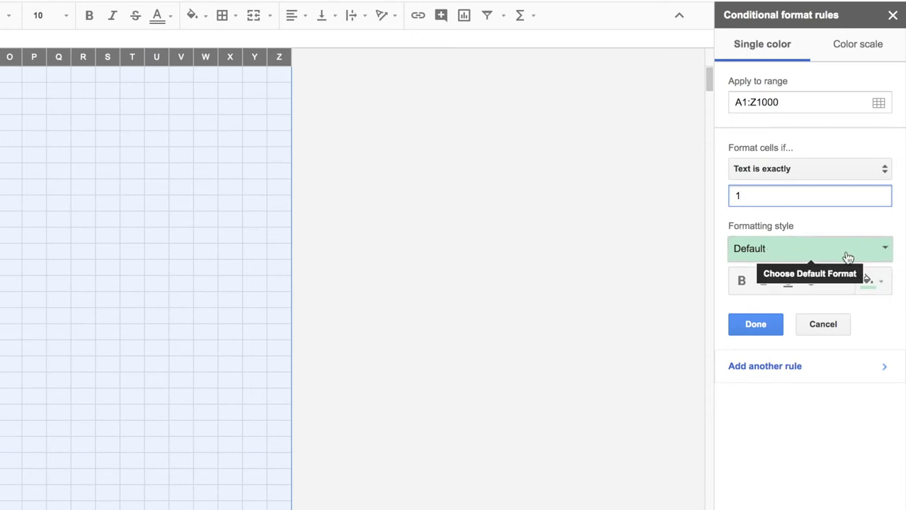
Give the rule the same light green for both fill and text colour, and save it.
click(878, 287)
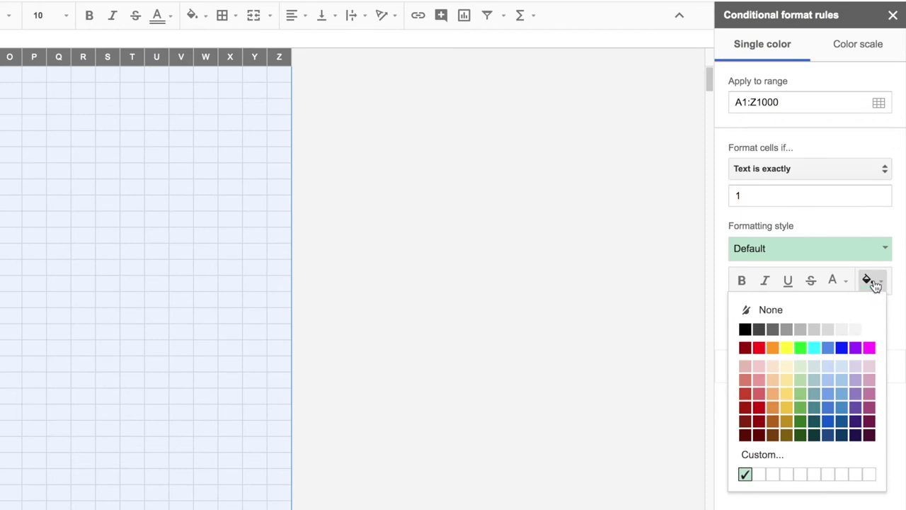
click(801, 394)
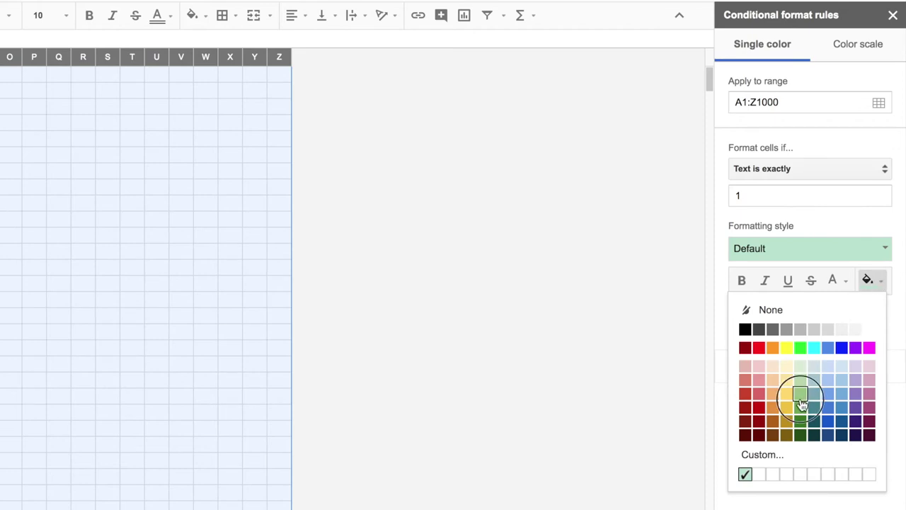
click(844, 286)
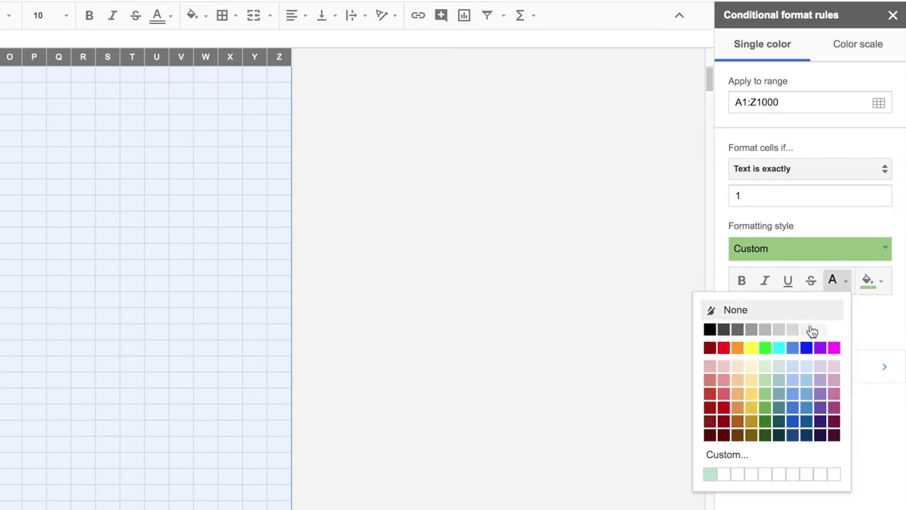
click(764, 394)
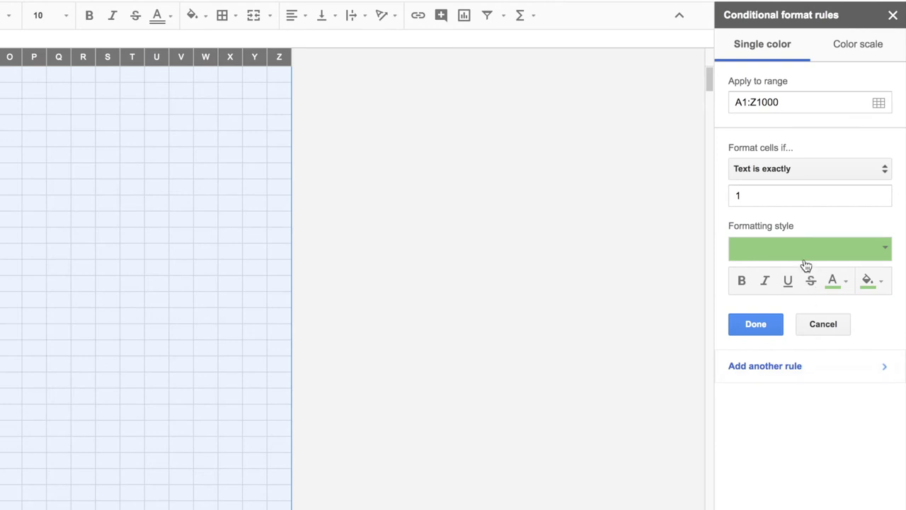
click(770, 325)
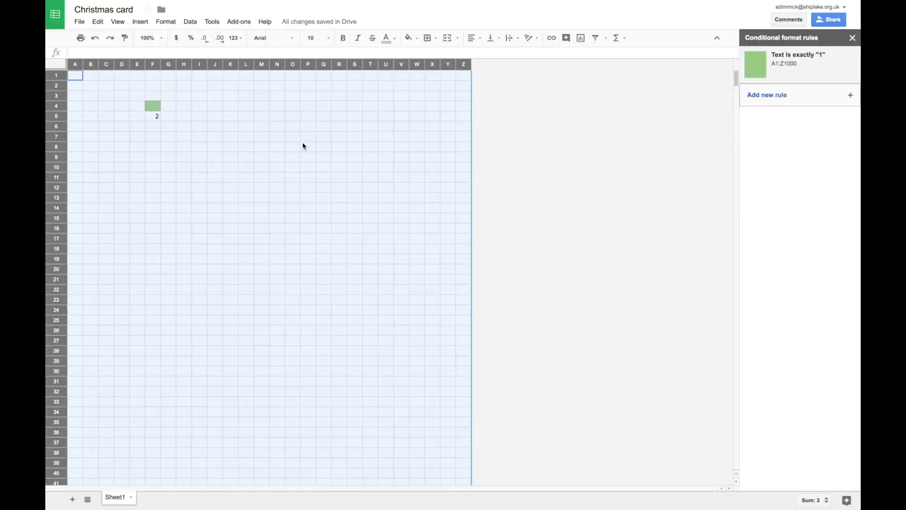
Test the green rule by entering 1 in cells P8, L6, I14 and Q3.
click(304, 146)
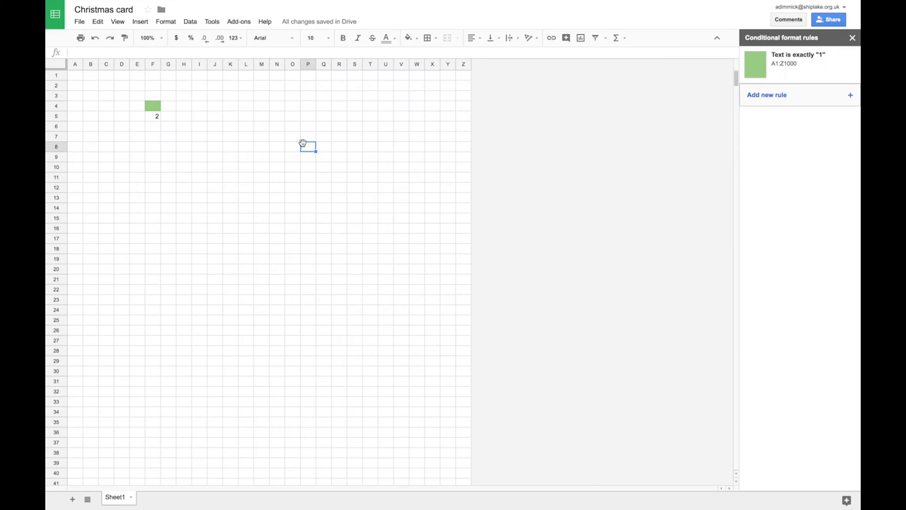
text(1)
click(245, 128)
text(1)
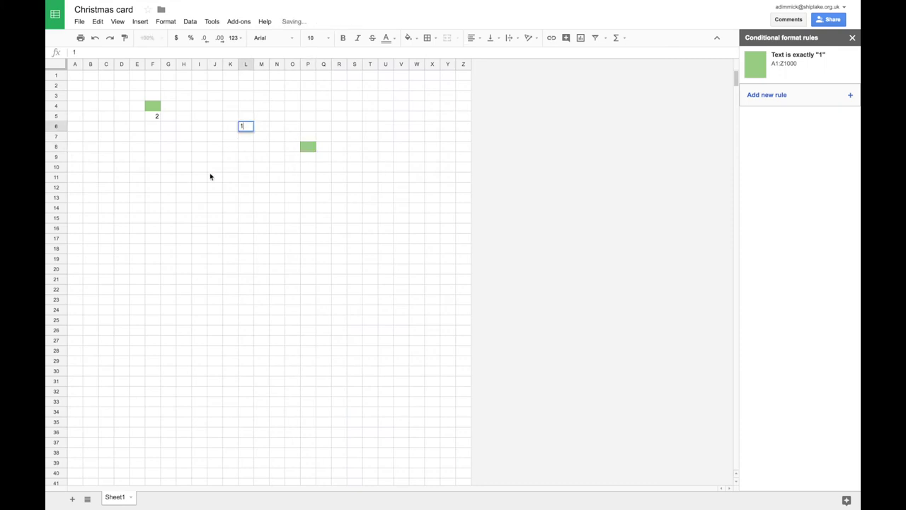
click(193, 205)
text(1)
click(325, 97)
text(1)
click(281, 181)
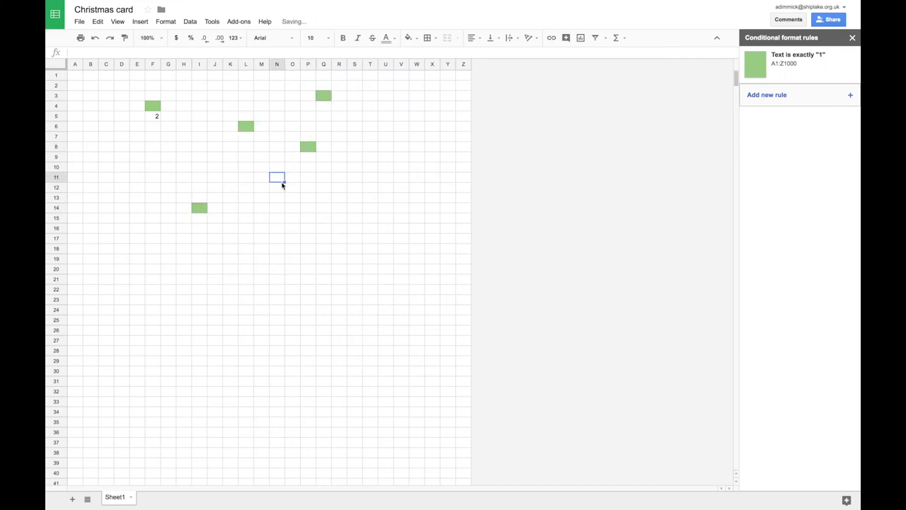
Build the top of the tree shape by entering 1 in cells L5, M6, K6 and J7.
click(245, 117)
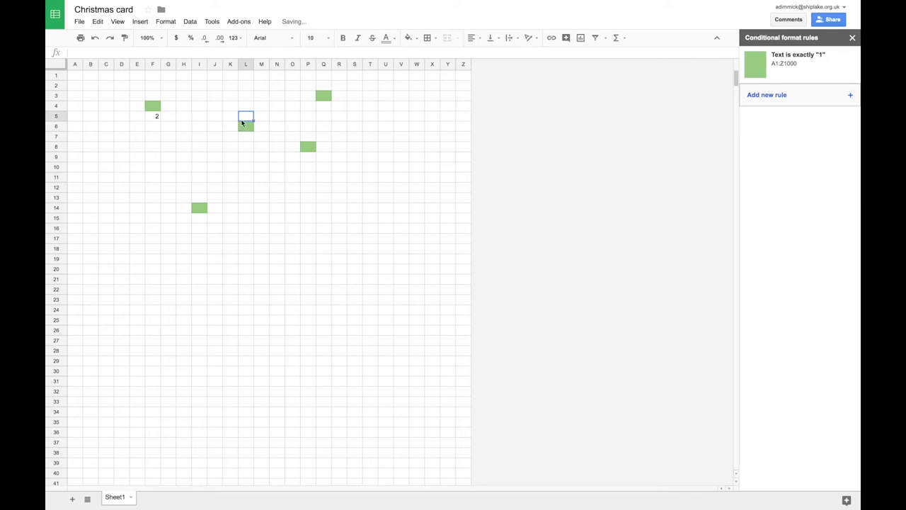
text(1)
click(261, 126)
text(1)
click(230, 126)
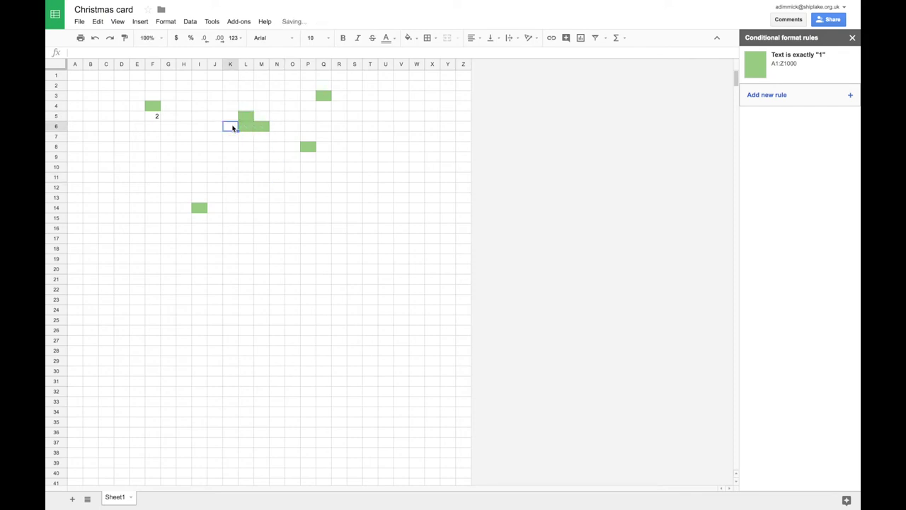
text(1)
click(214, 136)
text(1)
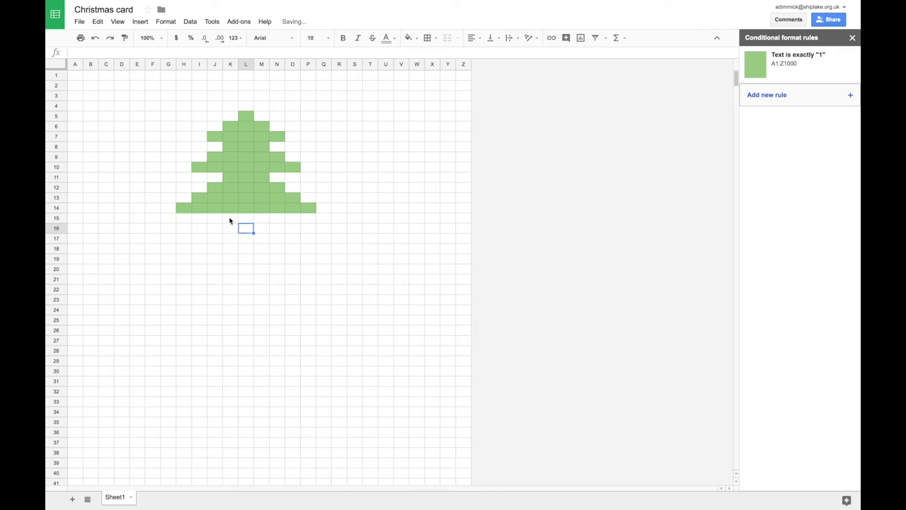
click(231, 219)
drag(234, 237, 264, 251)
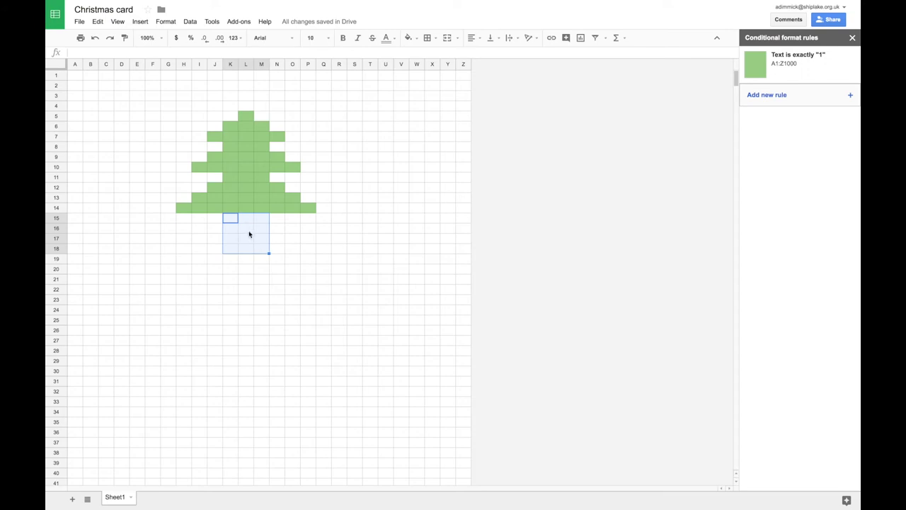
click(245, 227)
key(Up)
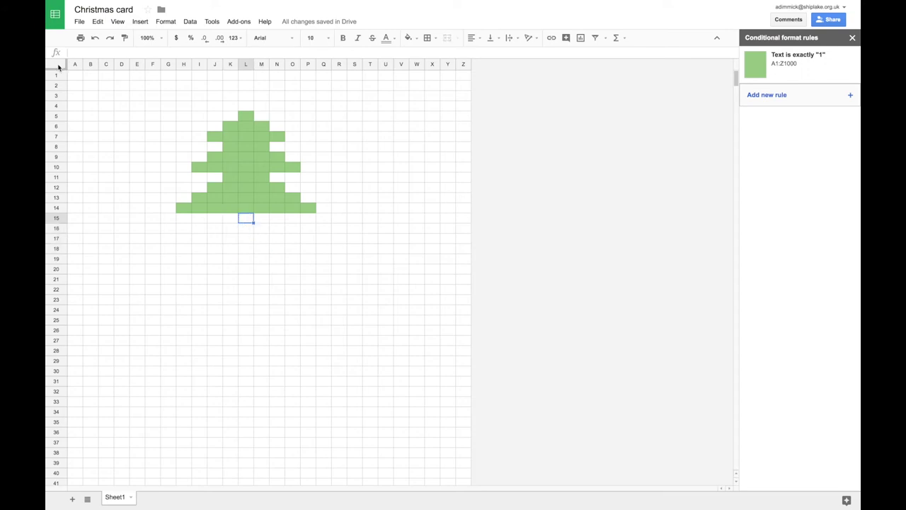
Add a second conditional formatting rule for the whole sheet with the condition Text is exactly 2.
click(59, 67)
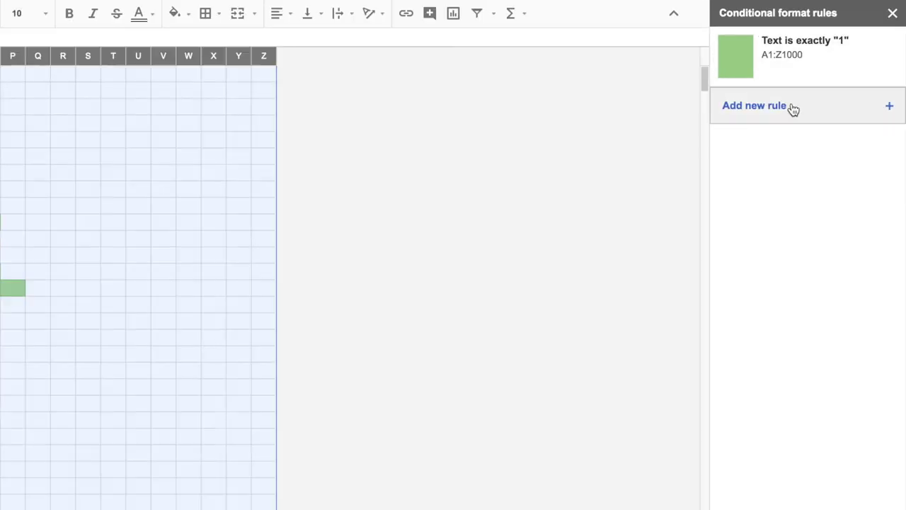
click(786, 95)
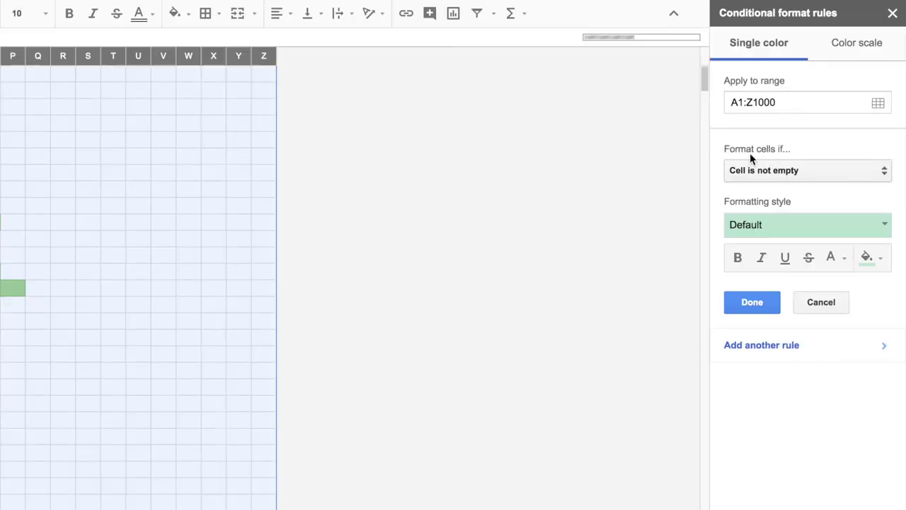
click(806, 174)
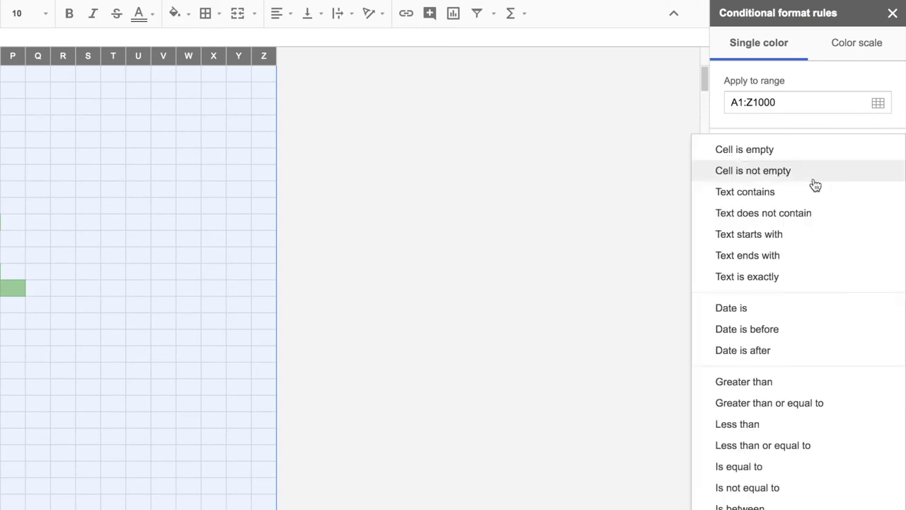
click(776, 276)
click(775, 199)
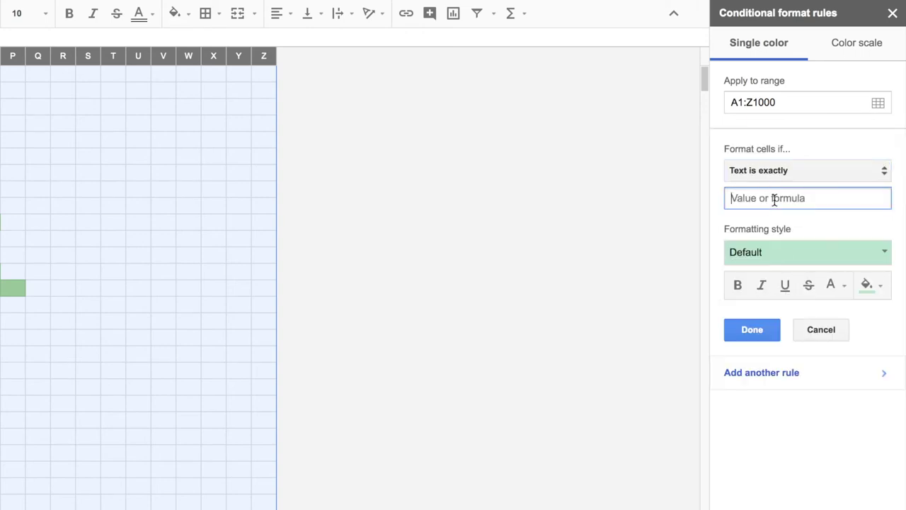
text(2)
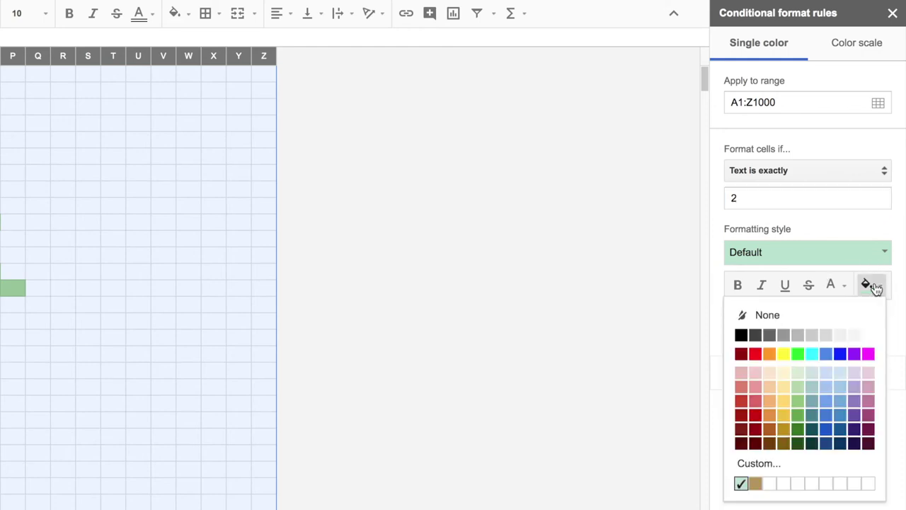
Give the new rule a custom light brown text colour, #c2995c.
click(834, 284)
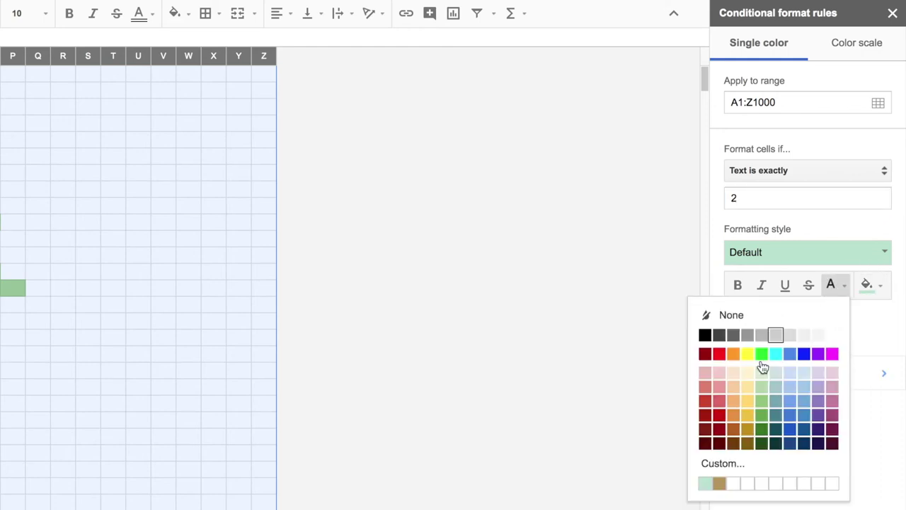
click(744, 469)
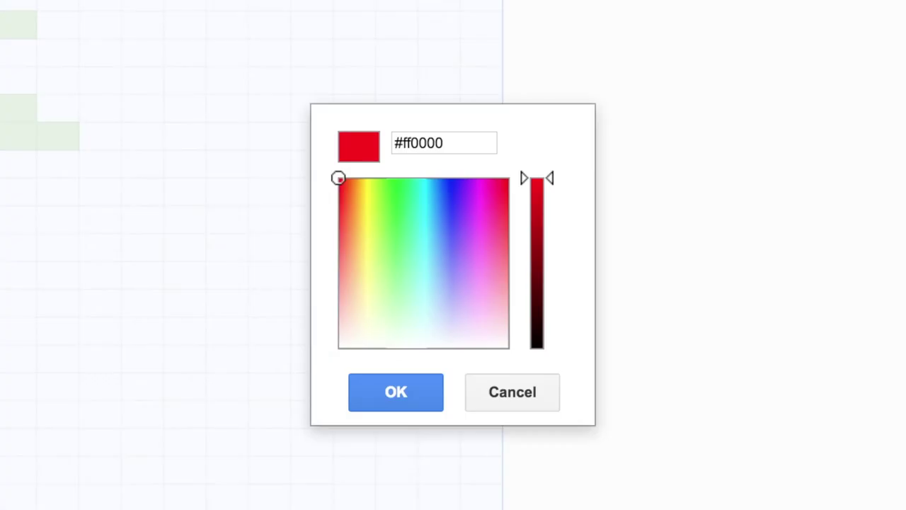
click(359, 260)
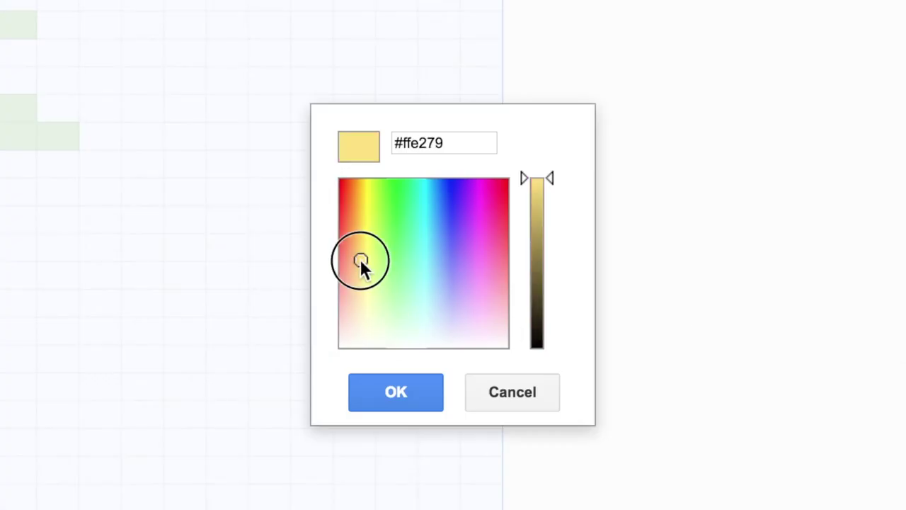
click(540, 218)
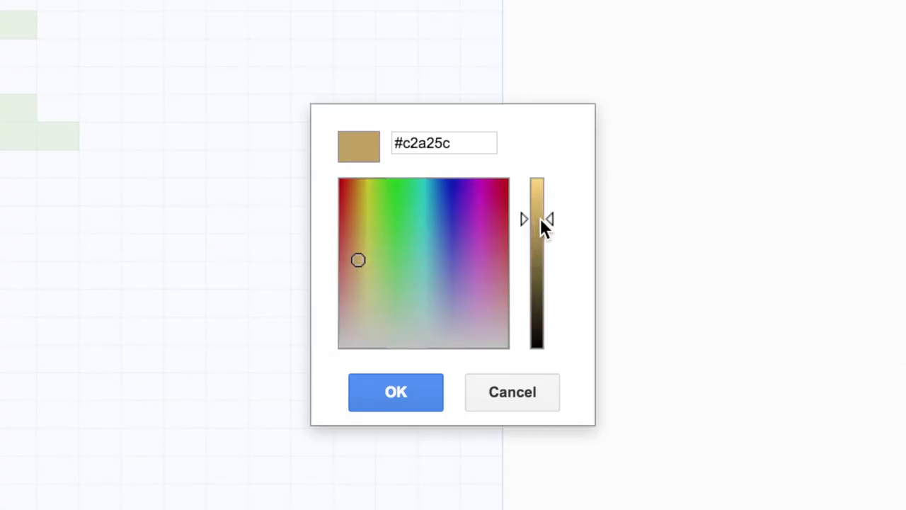
click(357, 261)
click(359, 258)
click(356, 259)
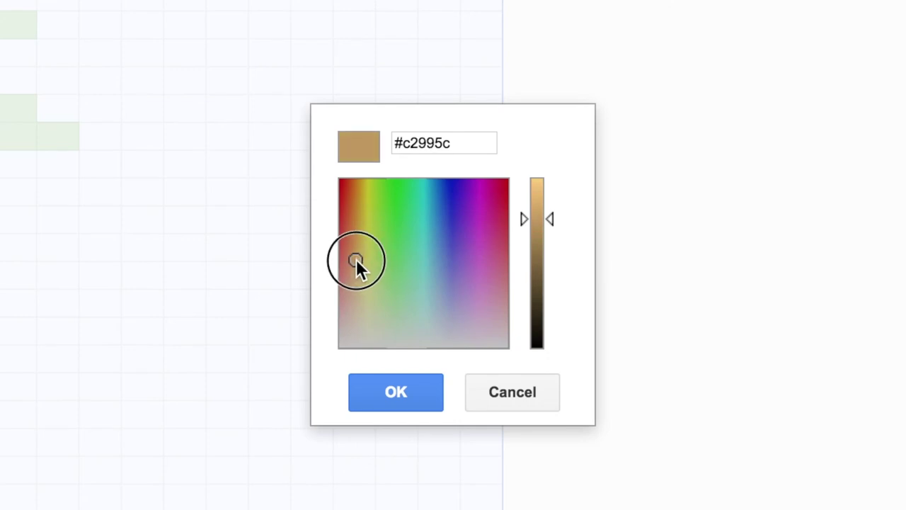
click(411, 396)
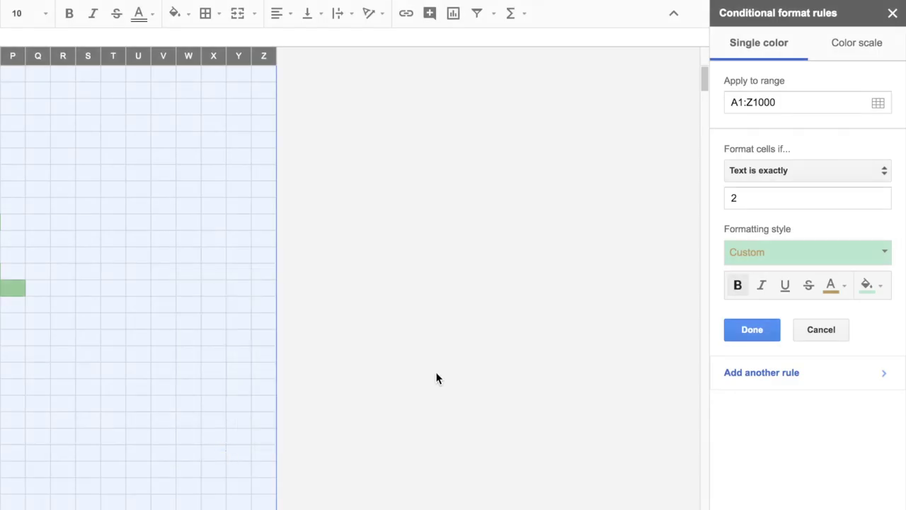
Use the same custom brown as the rule's fill colour and save the rule.
click(876, 289)
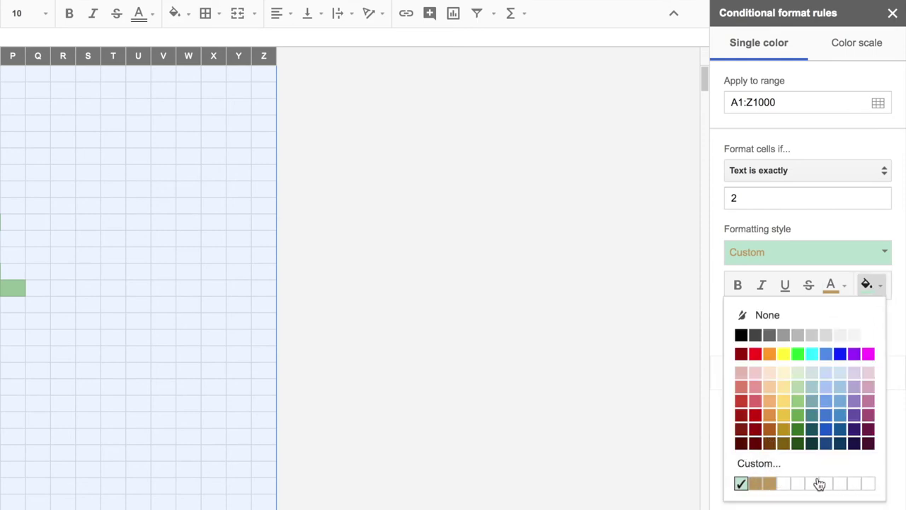
click(773, 487)
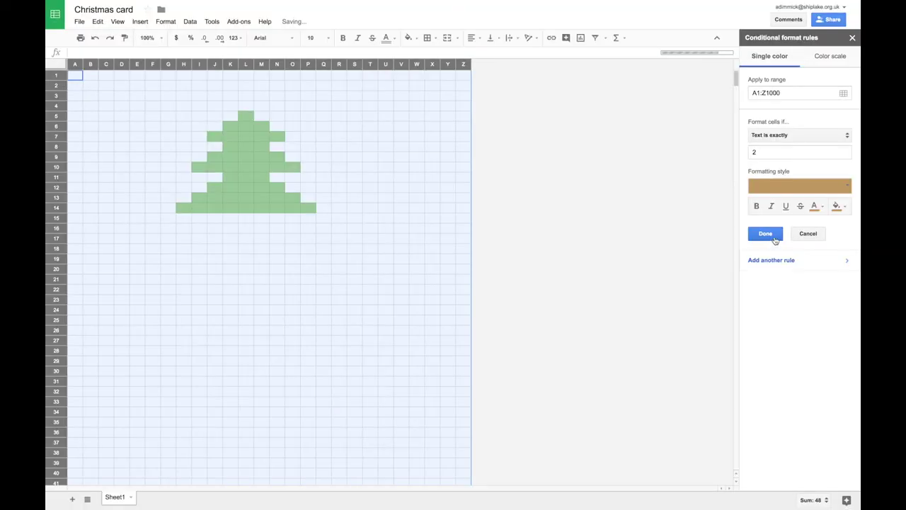
click(761, 339)
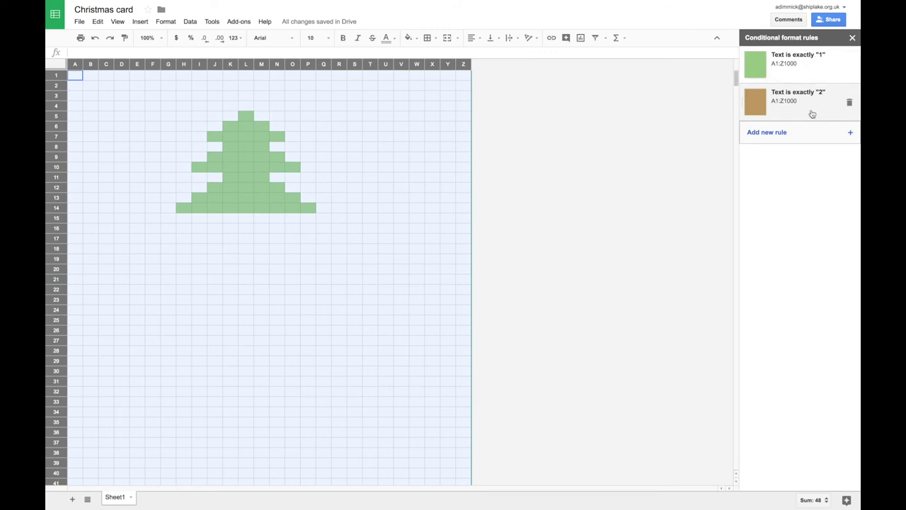
Build the top of the tree trunk by entering 2 in cells K15, L15 and M15.
click(230, 220)
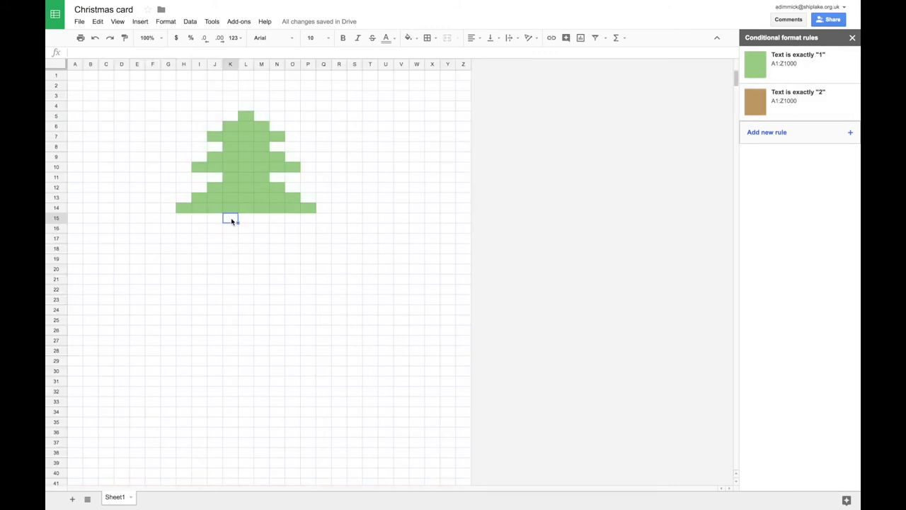
text(2)
key(Tab)
text(2)
key(Tab)
text(2)
Extend the trunk downwards by entering 2 in cells L16, L17 and L18.
click(245, 228)
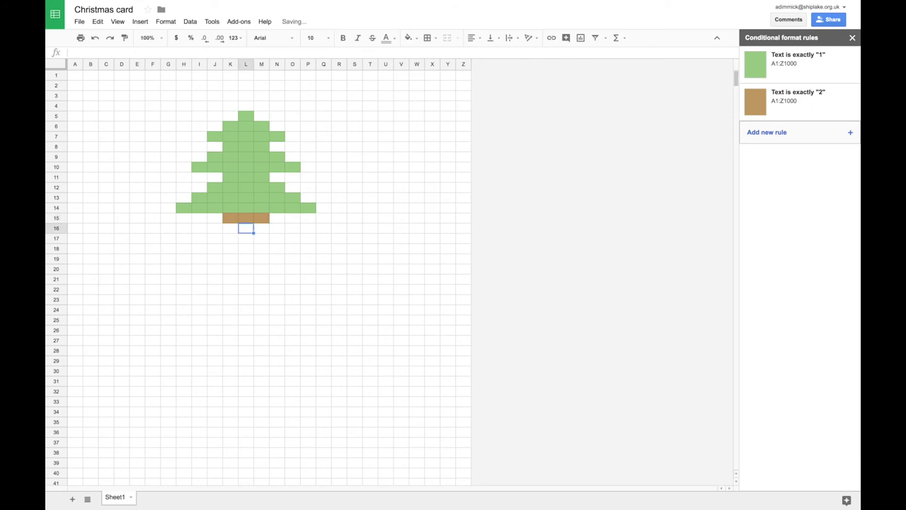
text(2)
key(Return)
text(2)
key(Return)
text(2)
key(Return)
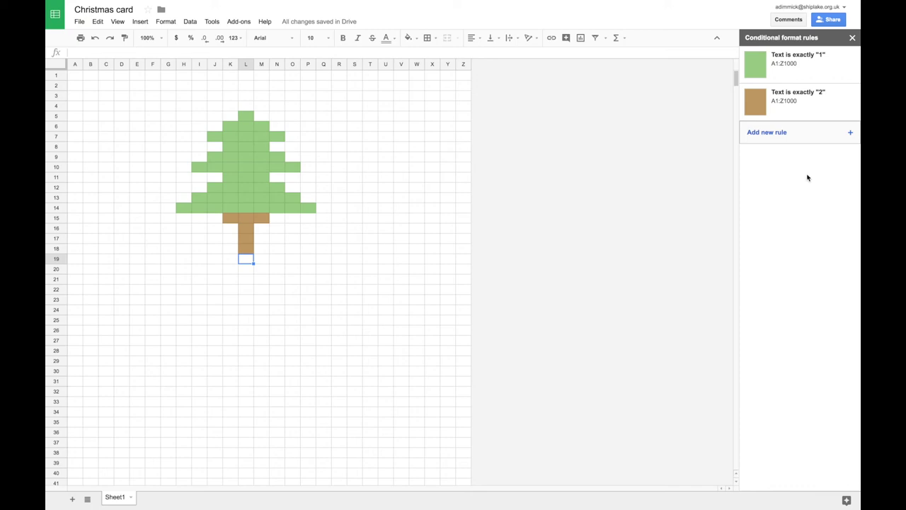
Open the print settings and set the current sheet to print on A4 paper in portrait orientation.
click(79, 21)
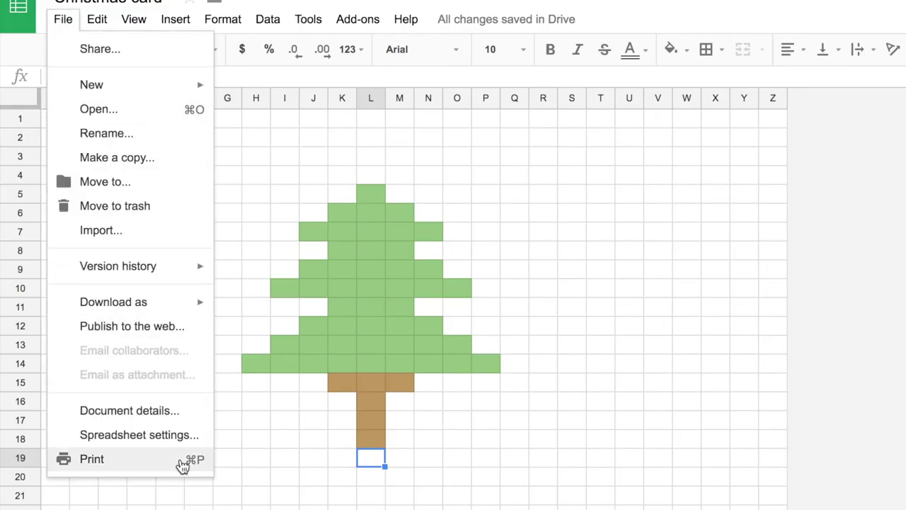
click(183, 464)
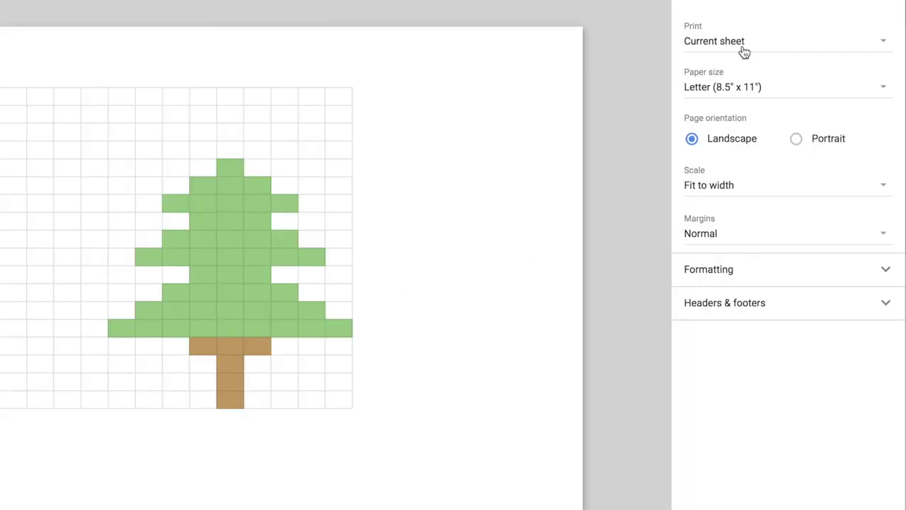
click(727, 45)
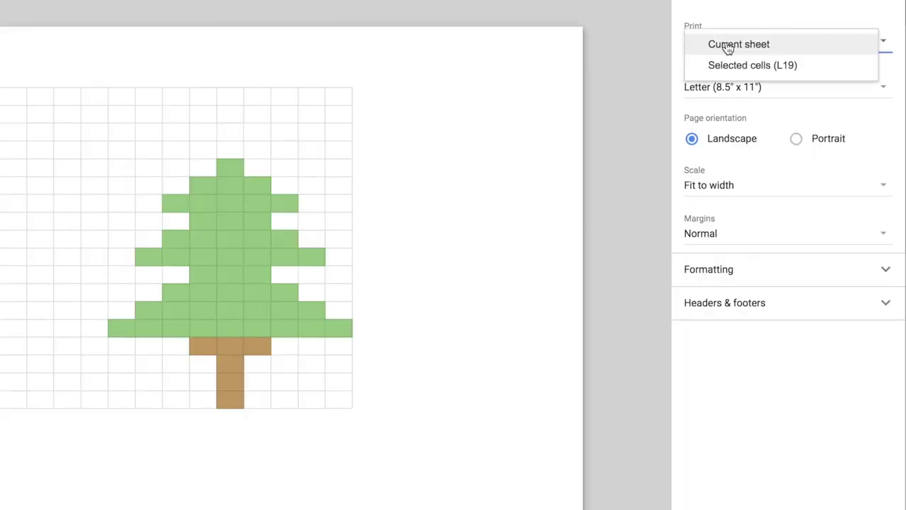
click(769, 54)
click(735, 88)
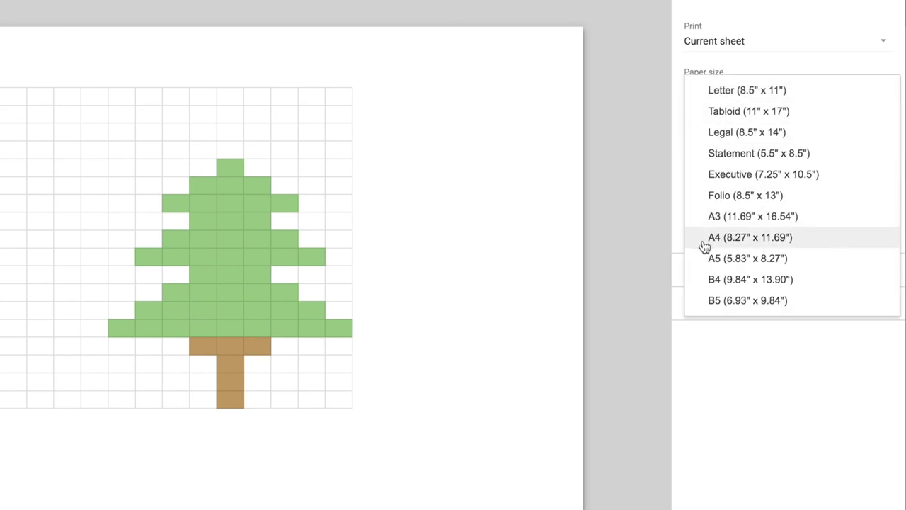
click(823, 246)
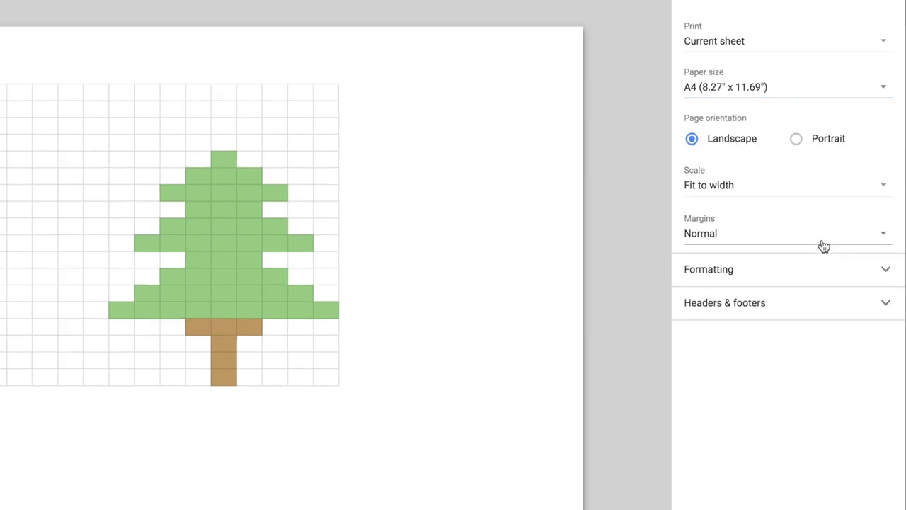
click(805, 145)
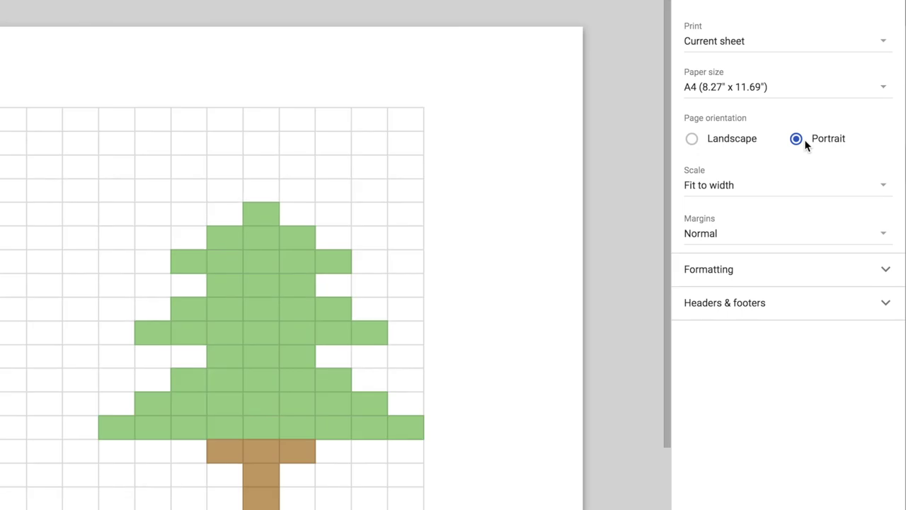
Set the print scale to Fit to height and the margins to Narrow.
click(746, 196)
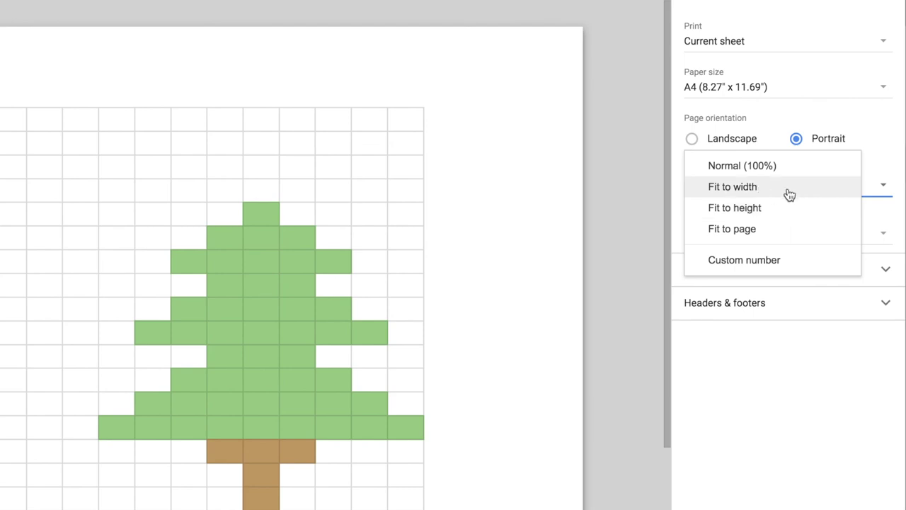
click(788, 211)
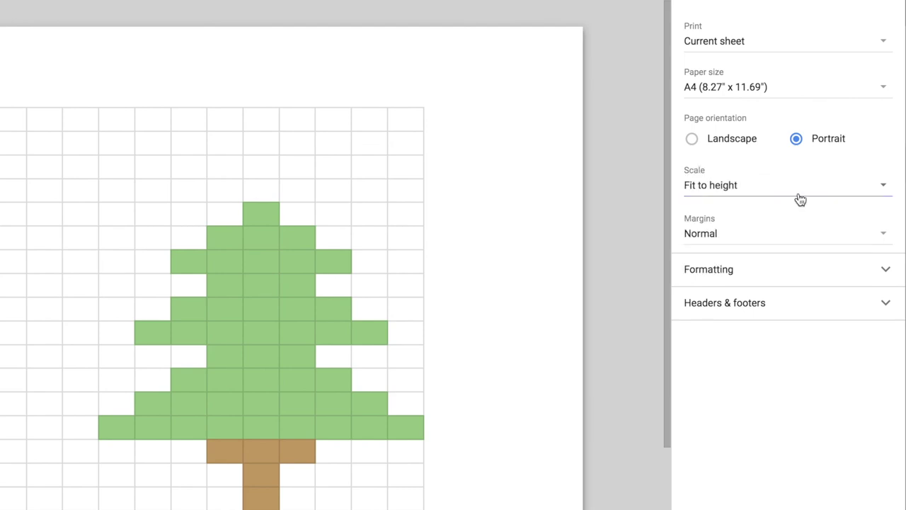
click(744, 236)
click(765, 262)
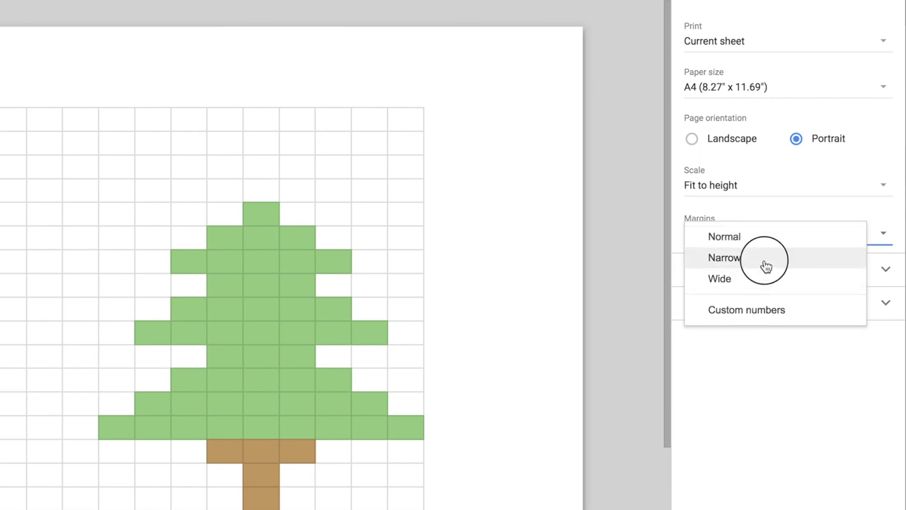
Turn off gridlines and notes in the print formatting options.
click(889, 281)
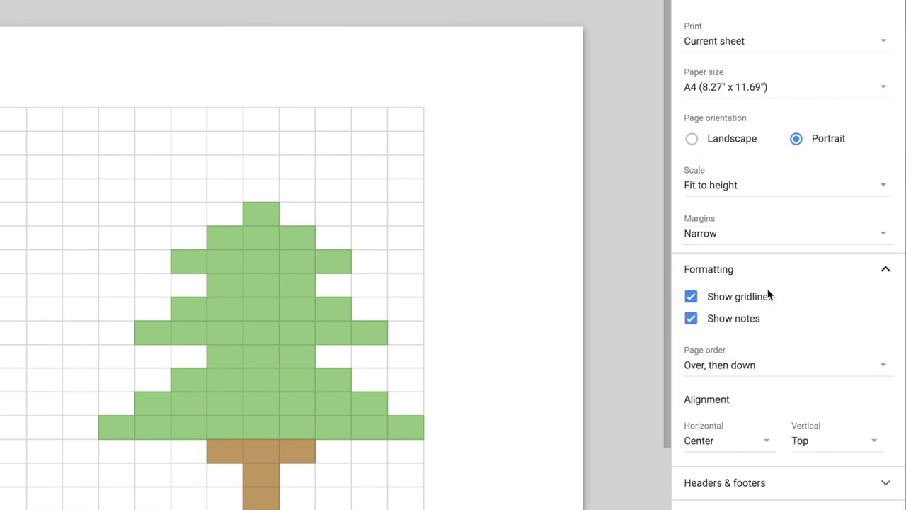
click(748, 296)
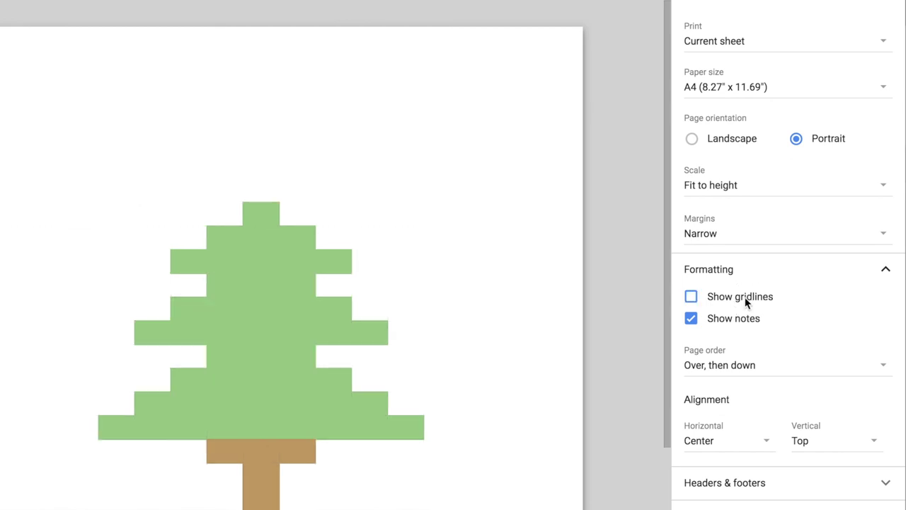
click(744, 321)
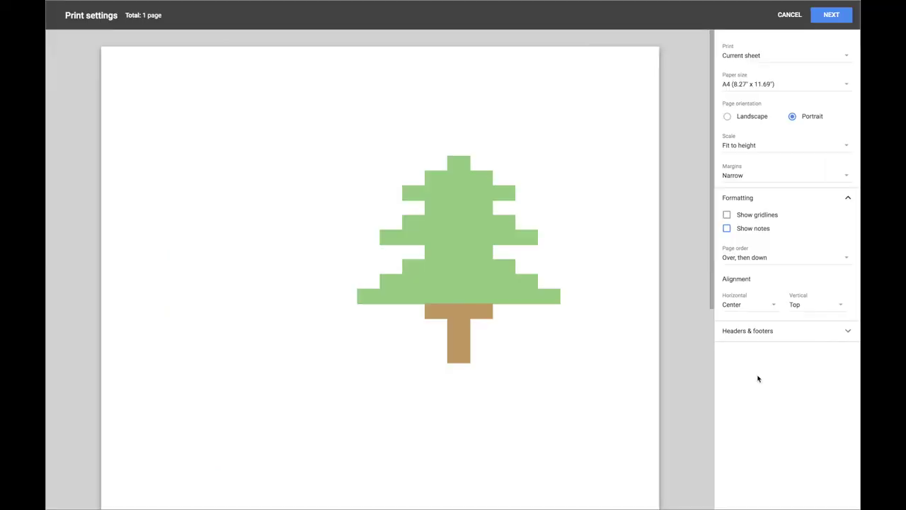
Continue to the print preview to check the card, and cancel it without saving a PDF.
click(874, 0)
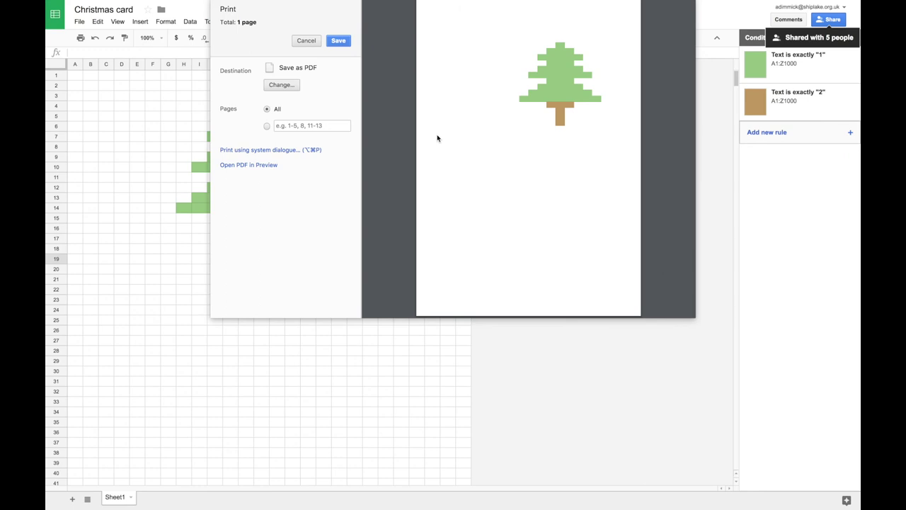
click(305, 40)
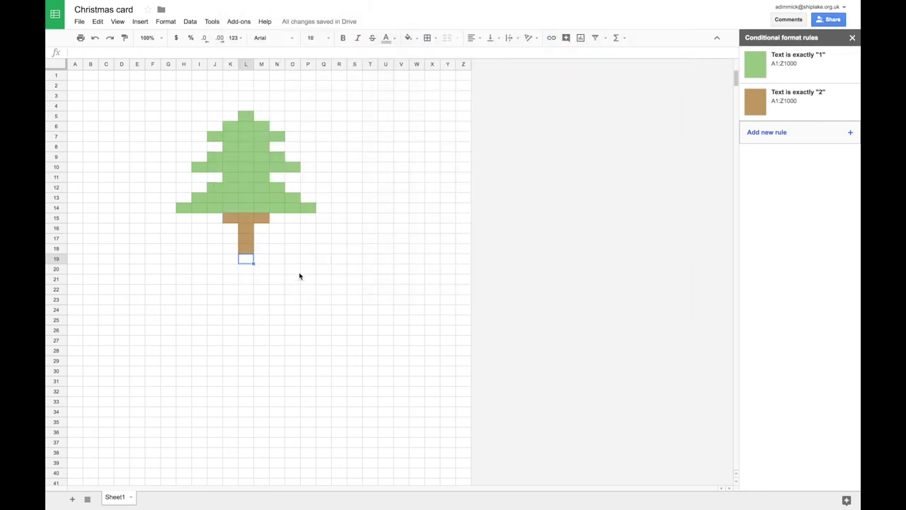